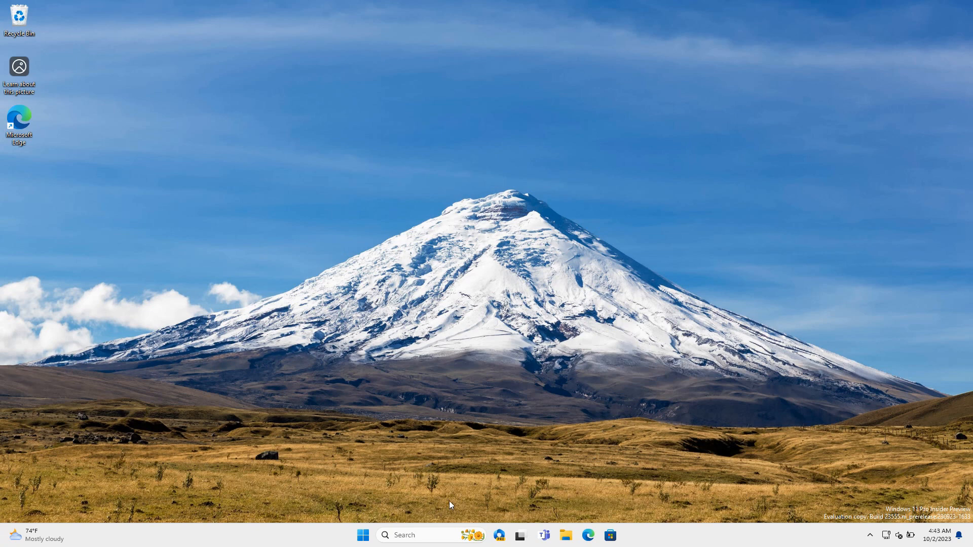
Step: Search for Paint on the computer, launch it and open the Cocreator feature
click(428, 540)
text(mspa)
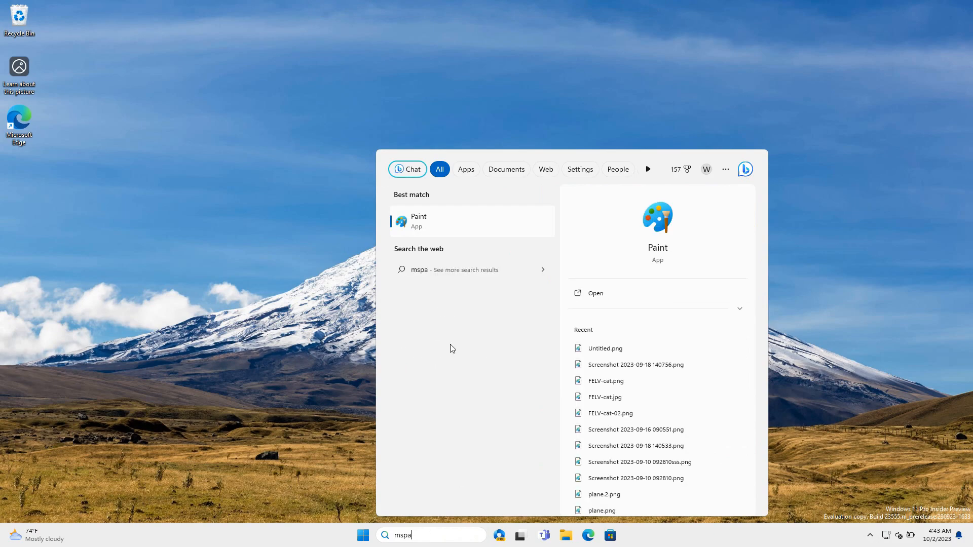
click(457, 227)
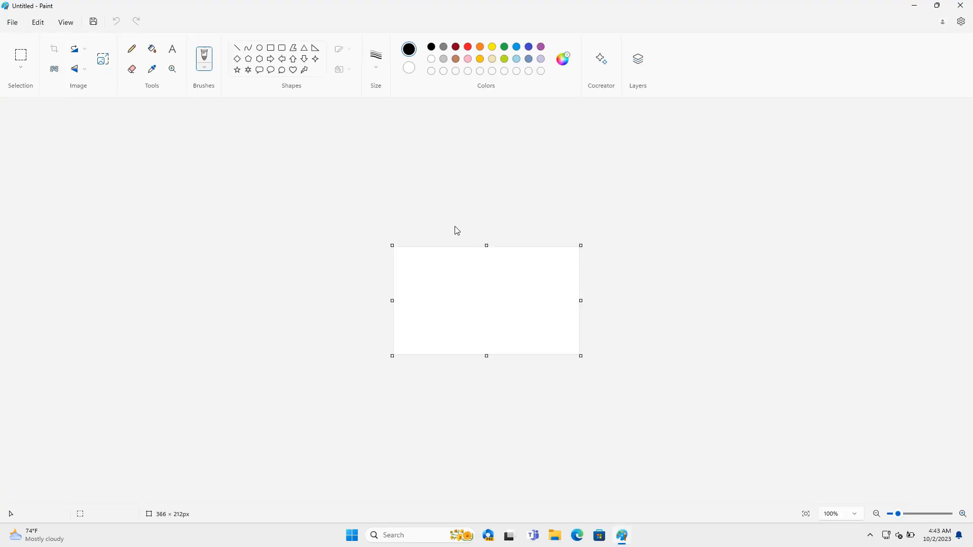
click(602, 61)
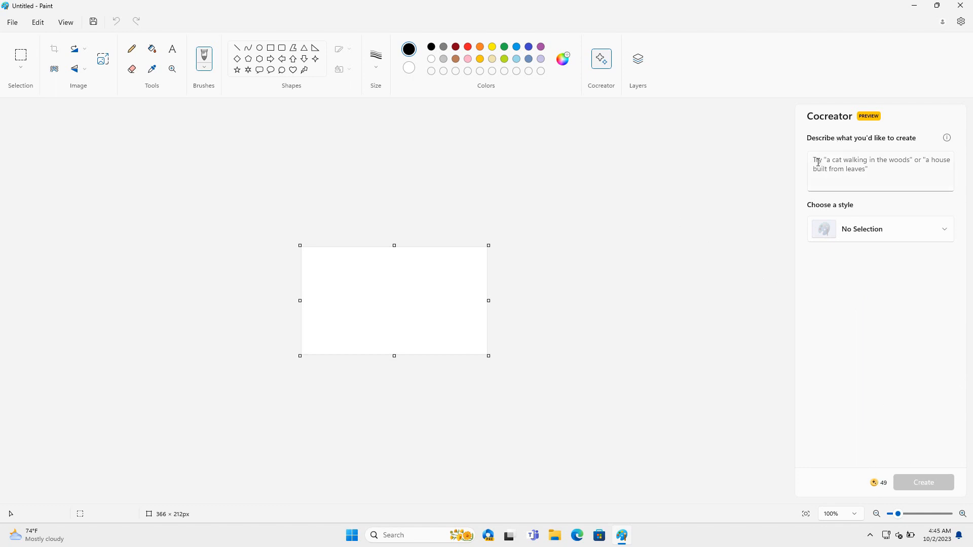
Step: Choose Anime as the style for the Cocreator images
click(815, 160)
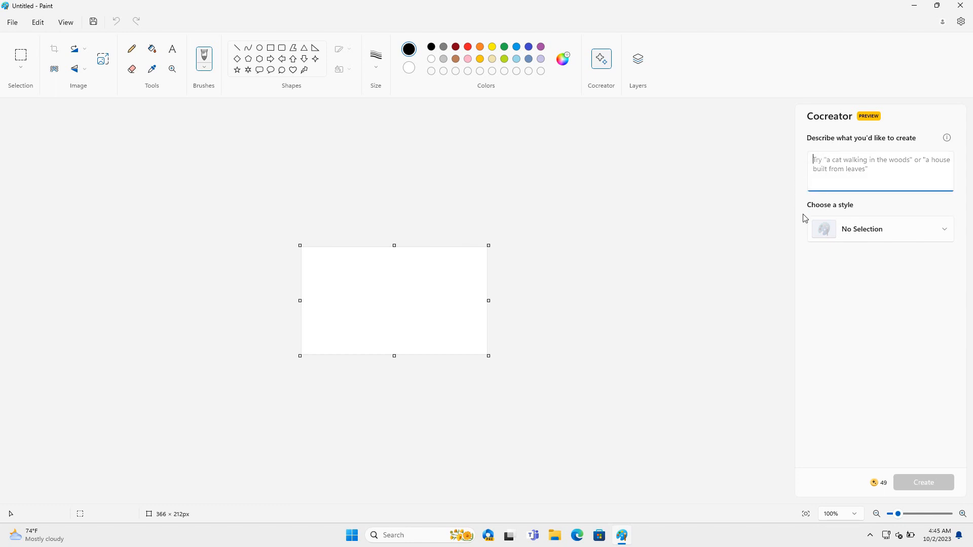
click(819, 292)
click(870, 232)
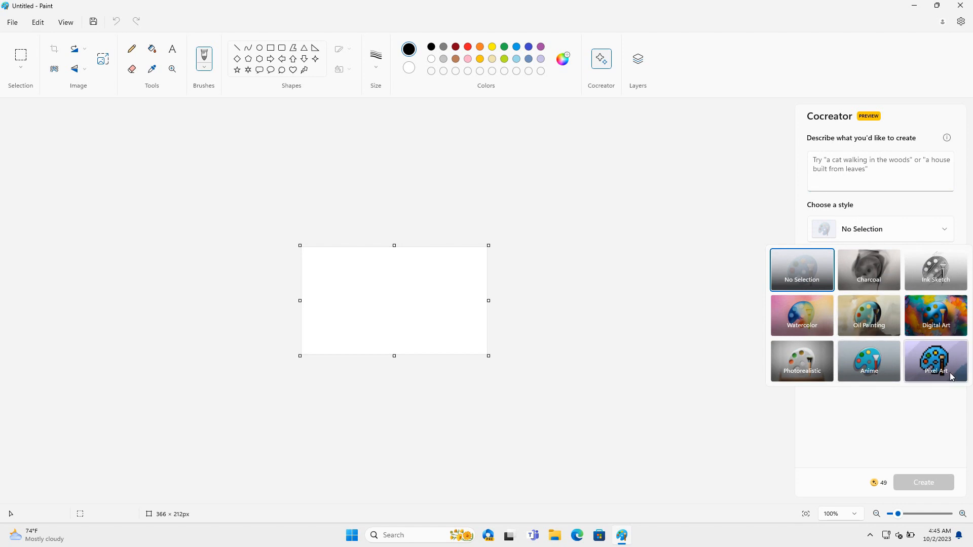
click(870, 373)
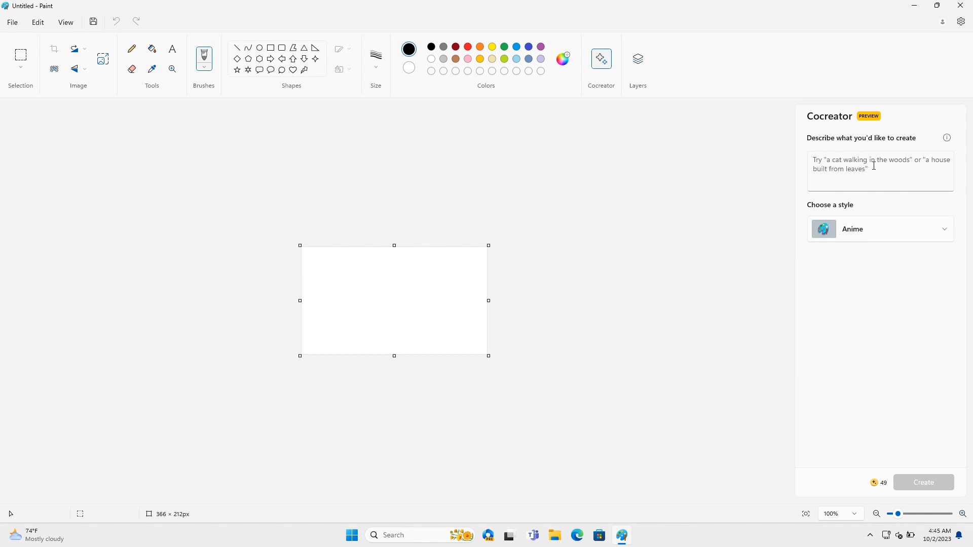
Step: Generate image variants from the description "a cat walking in the grass"
click(838, 162)
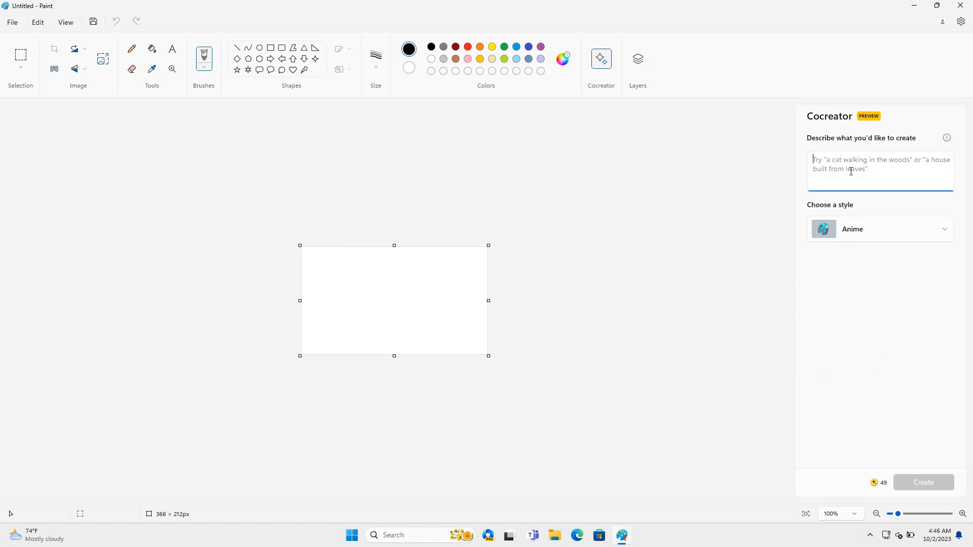
text(a)
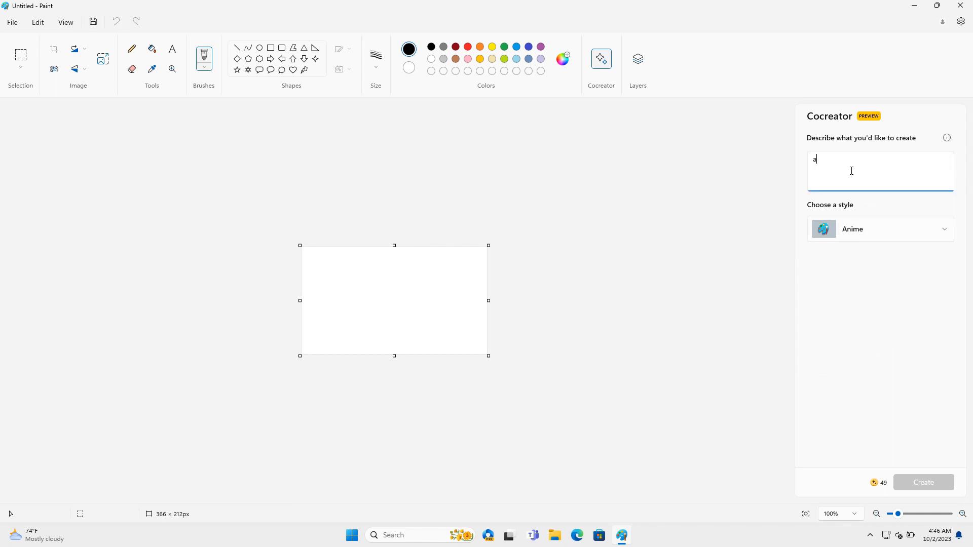
text( cat walk)
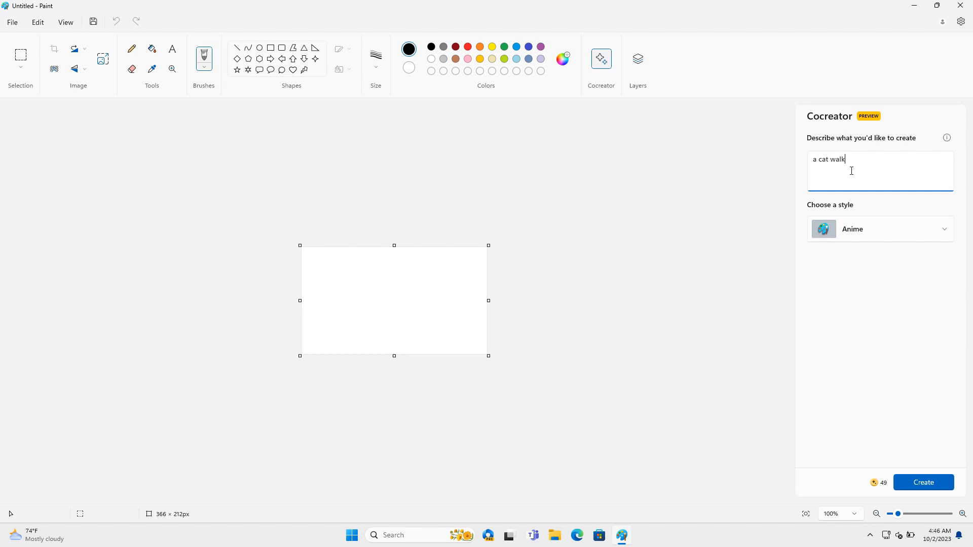
text(ing in the grass)
click(927, 482)
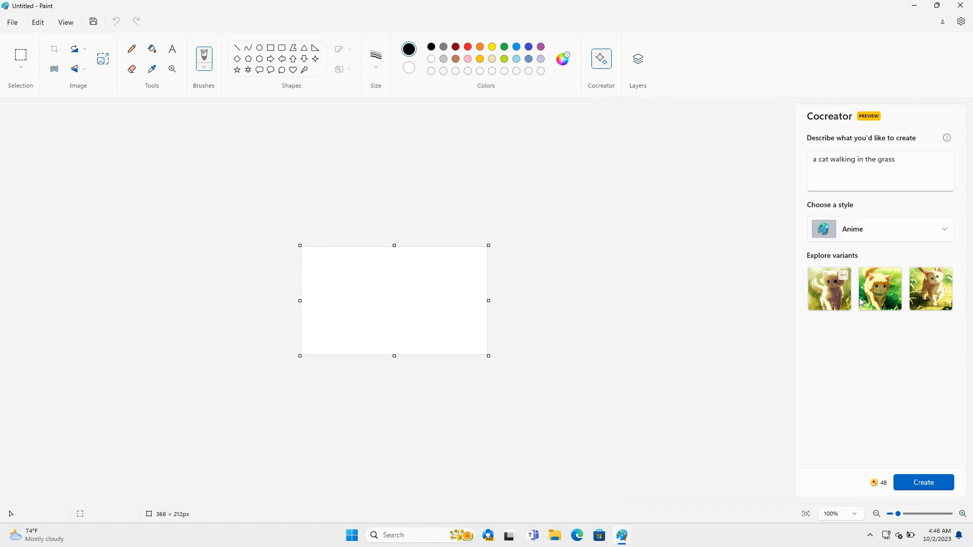
Step: Place the second cat variant on the canvas and show the image's layers
click(879, 300)
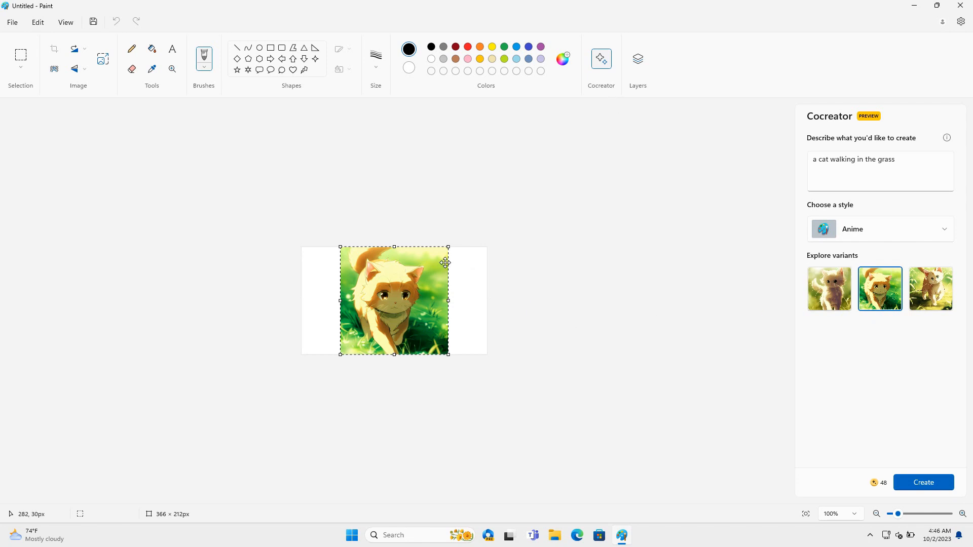
click(639, 61)
click(638, 61)
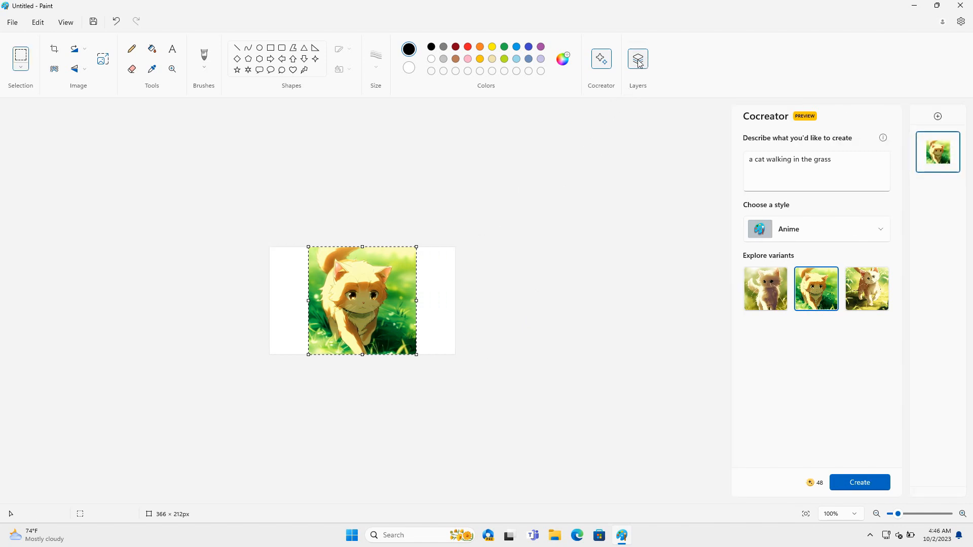
Step: Add a new layer above the cat image and hide the layer containing the cat
mouse_move(949, 148)
click(938, 116)
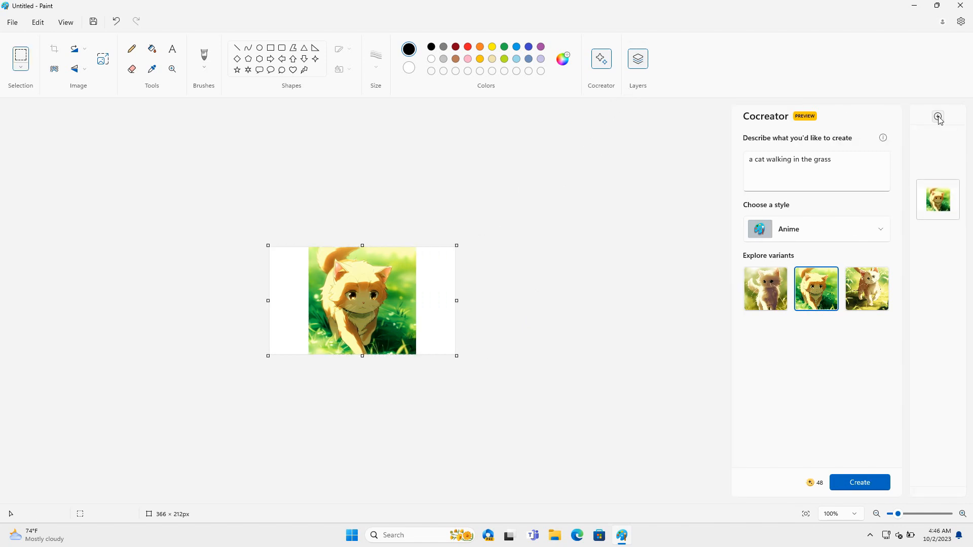
click(951, 187)
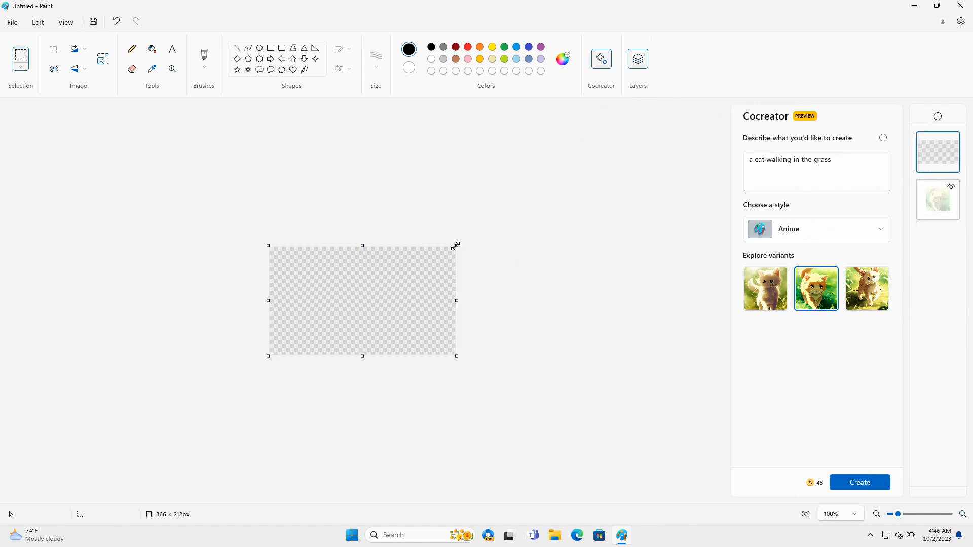
Step: Enlarge the canvas to about 1086 × 633 px
drag(457, 245, 629, 138)
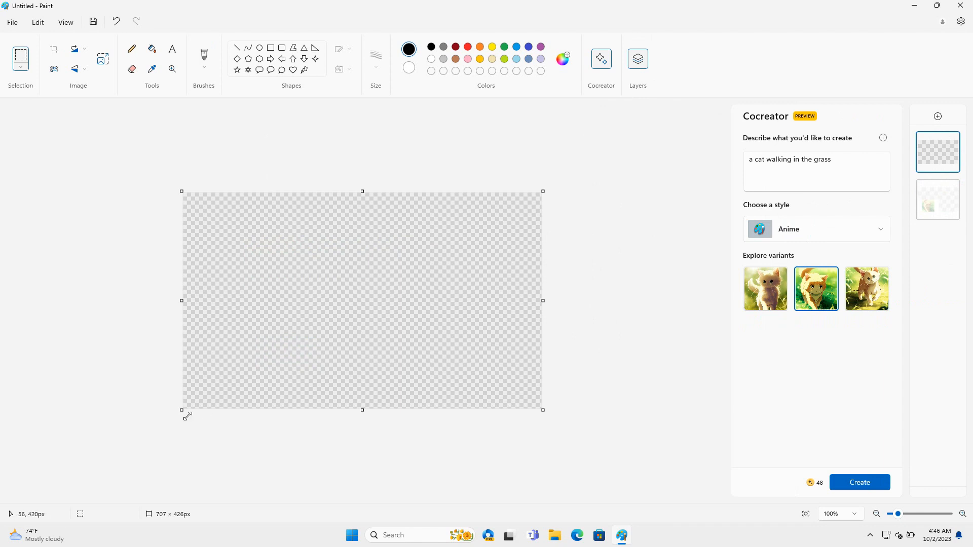
drag(183, 410, 66, 481)
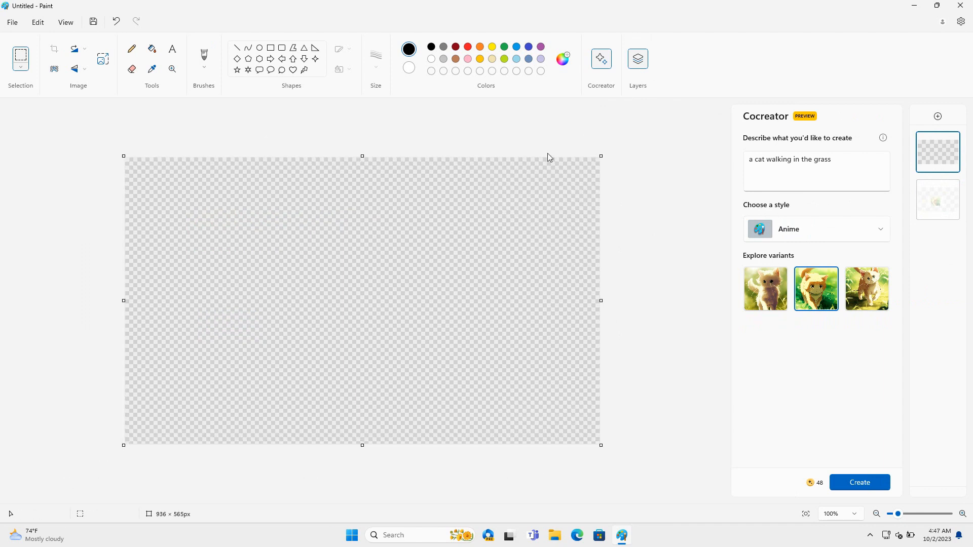
drag(601, 156, 676, 122)
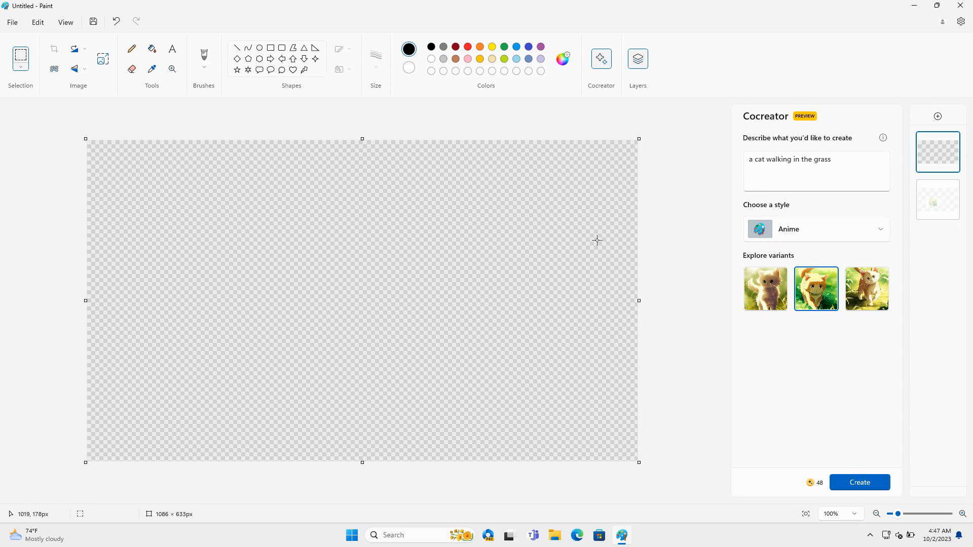
Step: Place the first cat variant at the canvas's left edge and the second overlapping its lower right, shrunk to about 451 × 409 px
click(768, 308)
drag(414, 290, 295, 284)
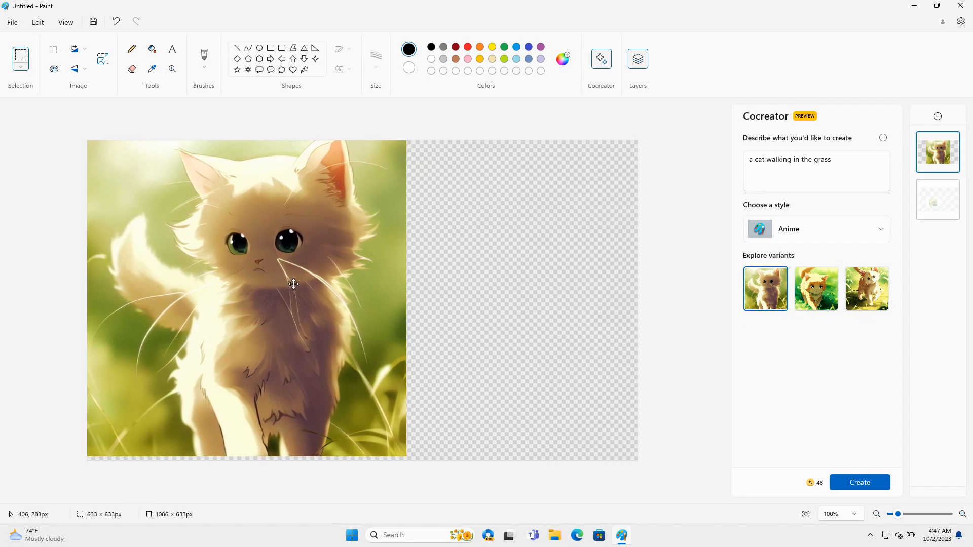
click(816, 297)
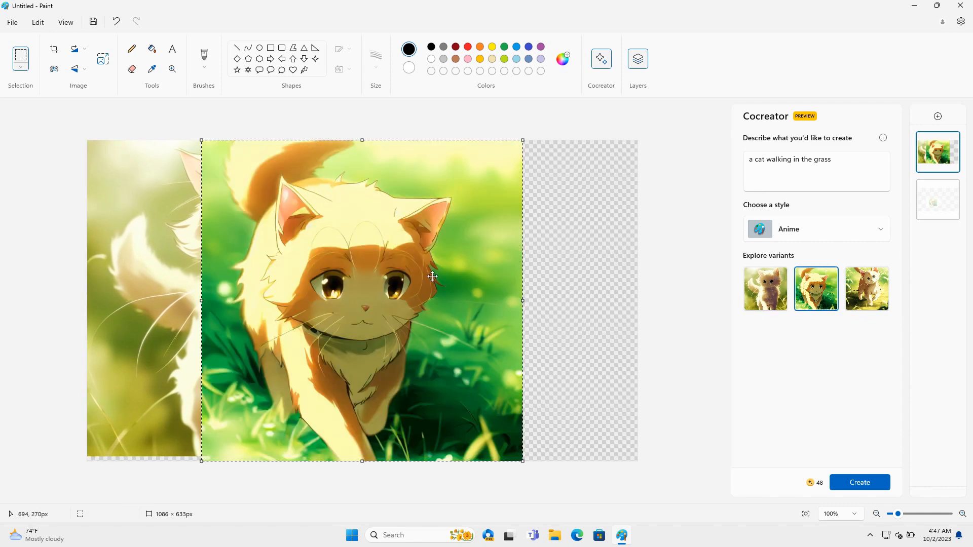
drag(434, 277, 535, 272)
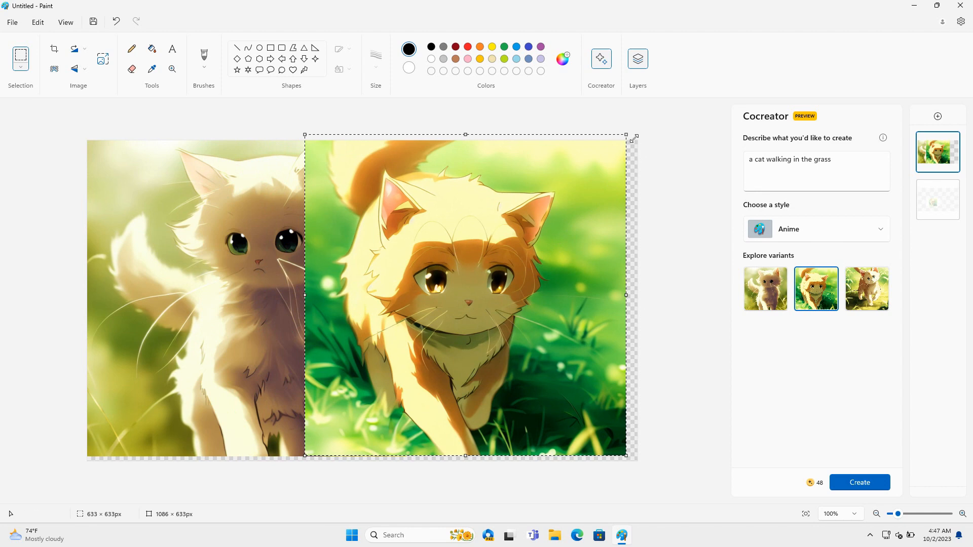
drag(627, 135, 535, 249)
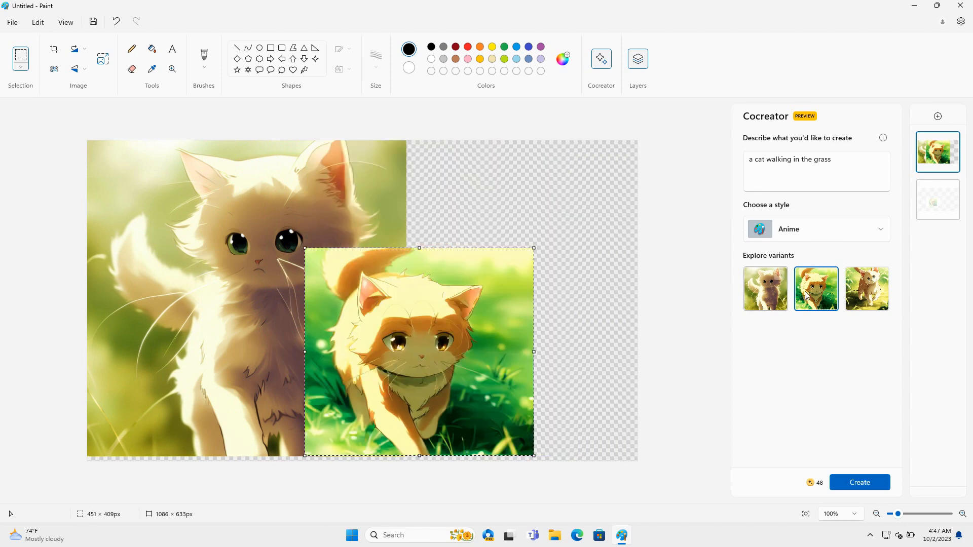
Step: Place the third cat variant in the canvas's lower-left corner and shrink it to about 367 × 394 px
click(867, 297)
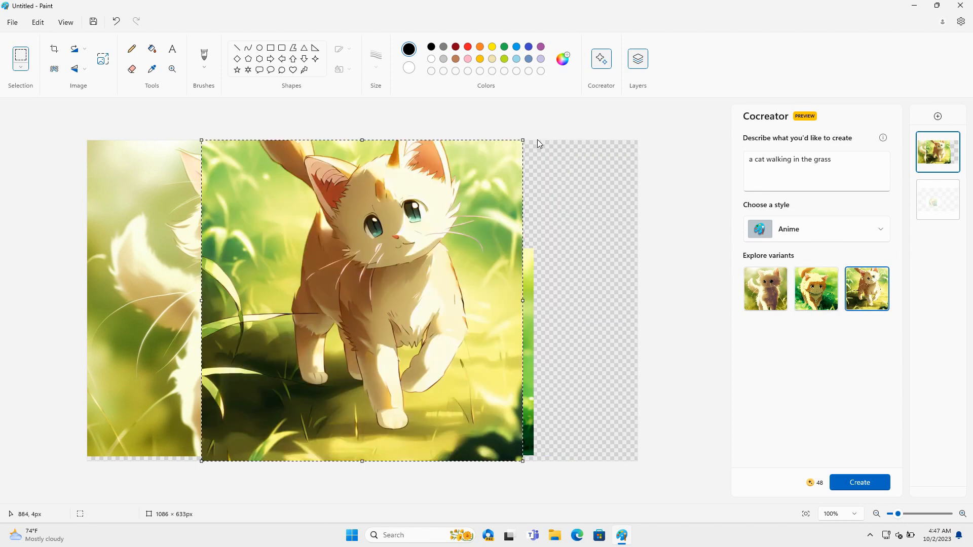
drag(523, 141, 221, 295)
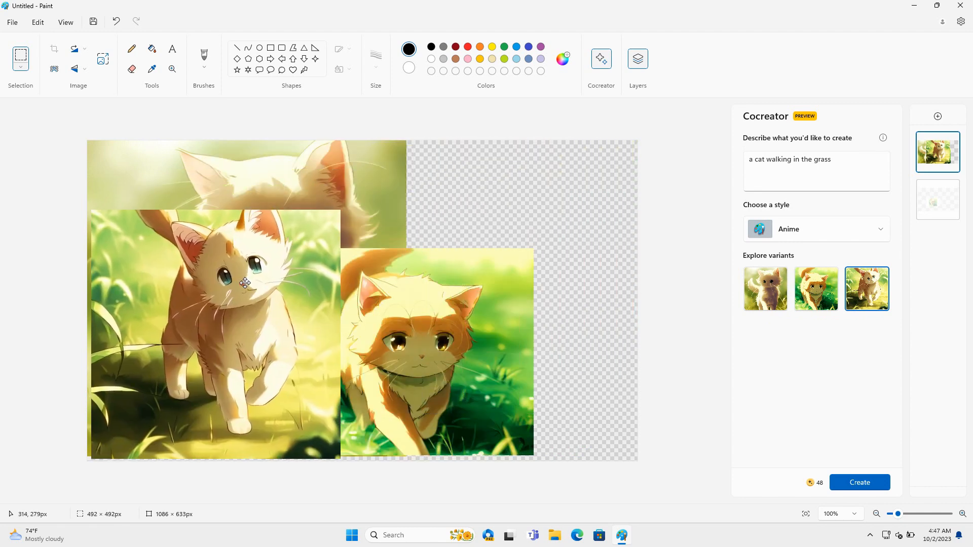
drag(337, 213, 275, 260)
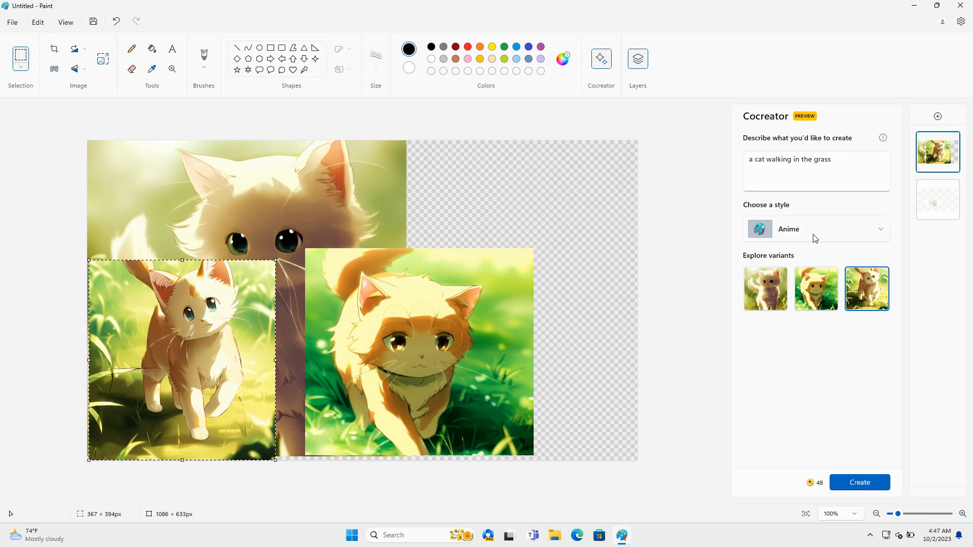
Step: Replace the description with "a dragon flying on the sky with fire" and generate new Anime variants
drag(844, 159, 728, 165)
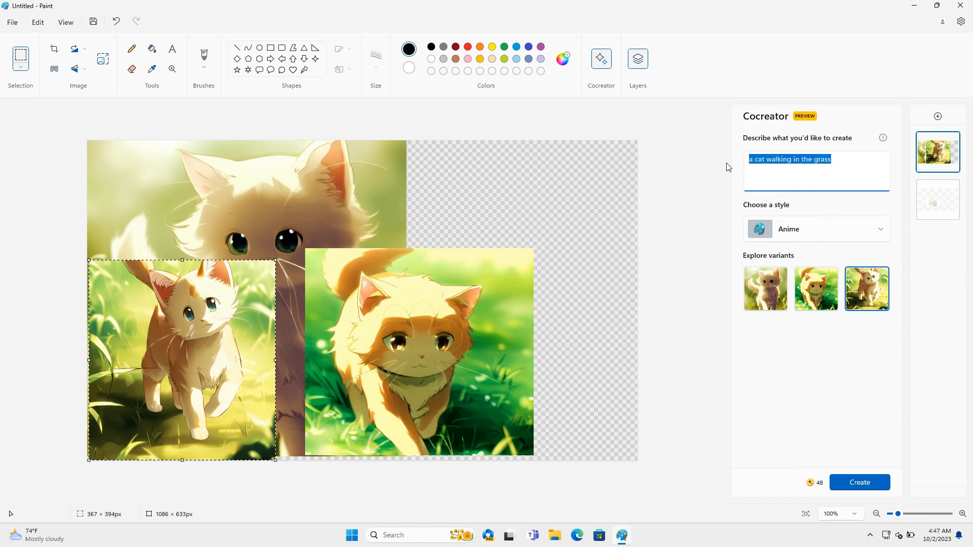
text(a drag)
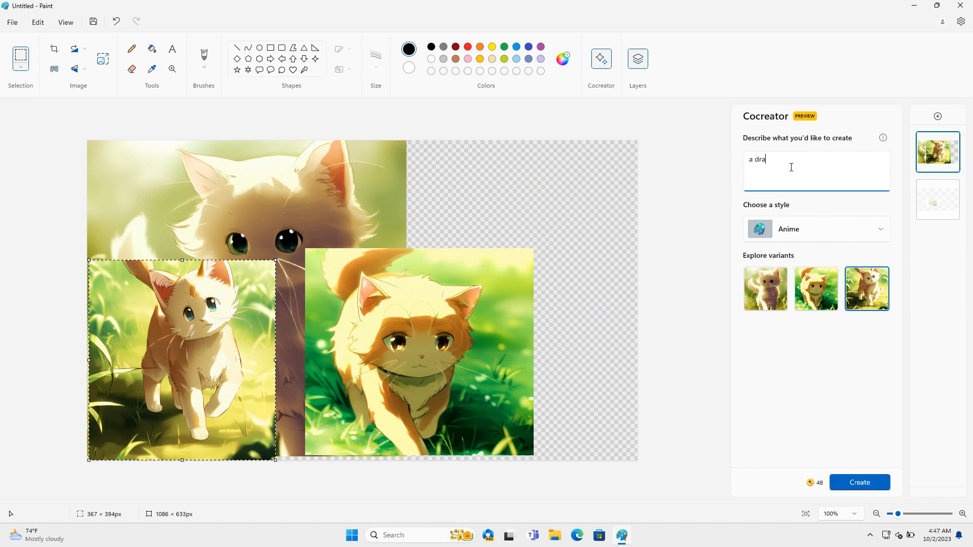
text(flying on the sky with fire)
click(872, 481)
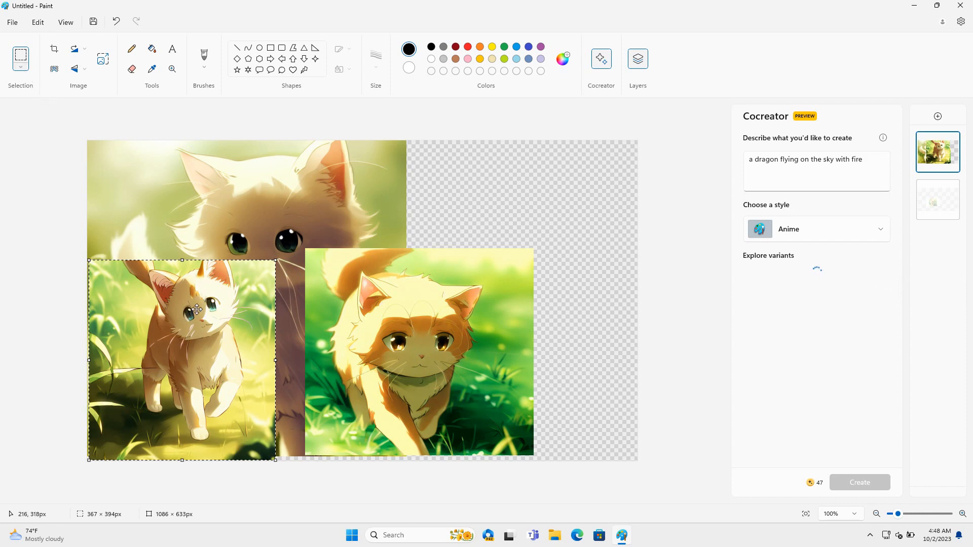
Step: Move the smallest cat picture up and slightly right, and apply Select all to the layer
drag(193, 301, 210, 260)
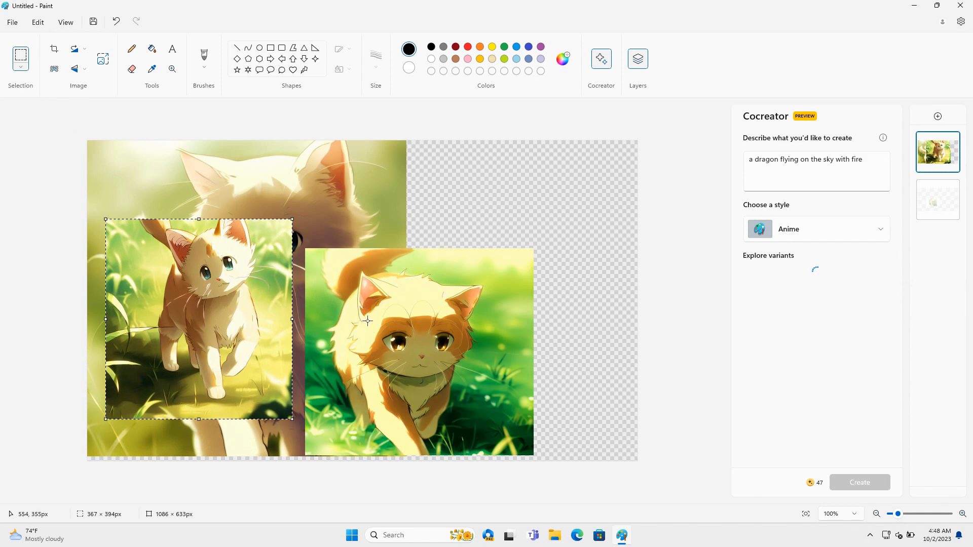
click(21, 67)
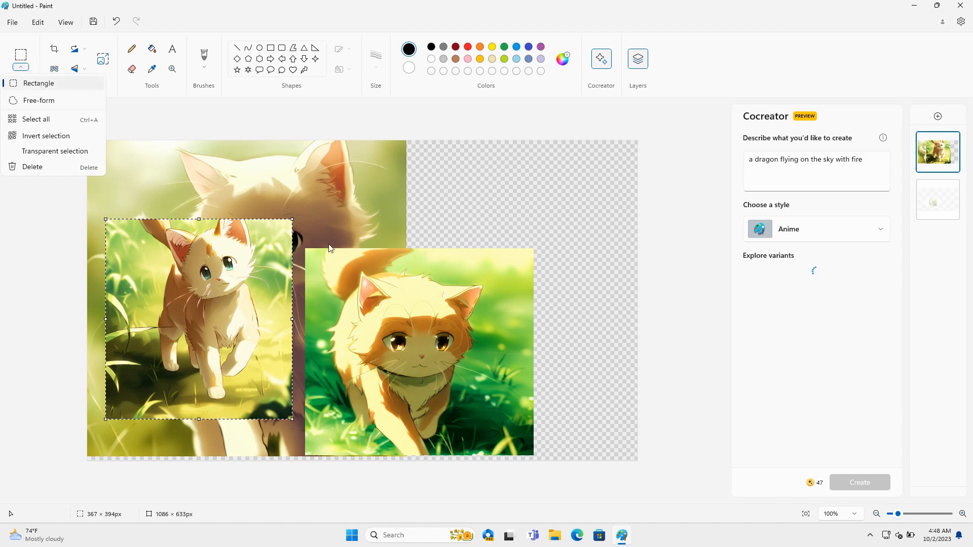
click(36, 119)
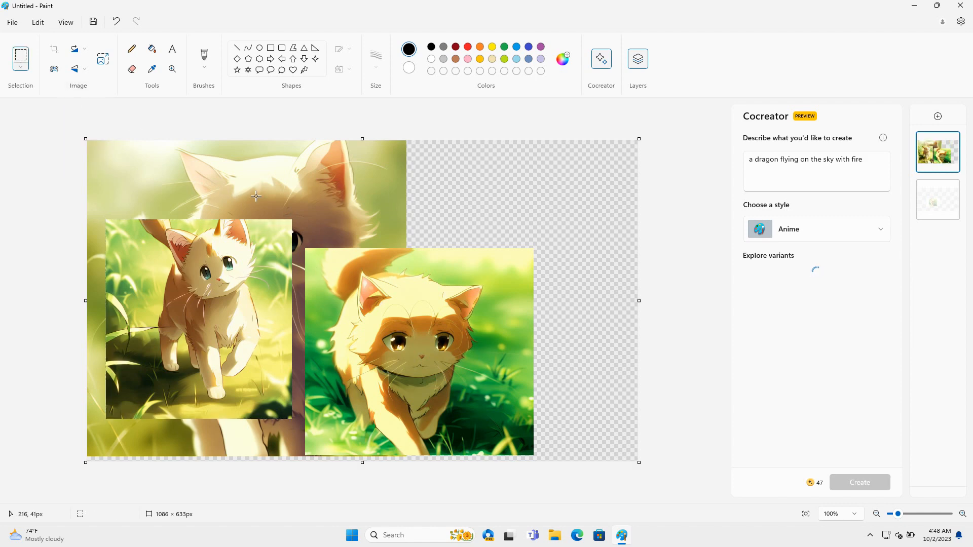
Step: Try moving the orange cat picture with a rectangular selection of about 433 × 382 px, and undo the moves
drag(306, 250, 527, 445)
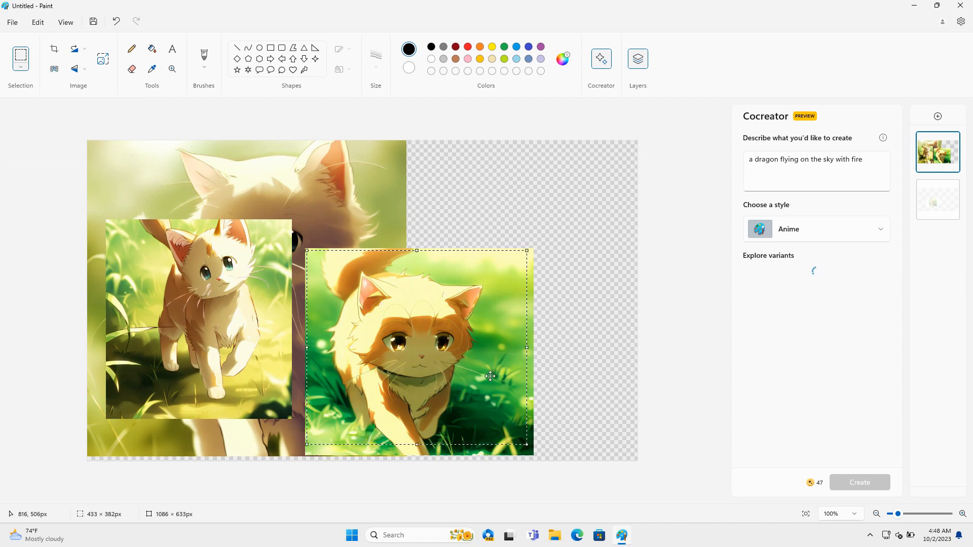
drag(455, 331, 448, 279)
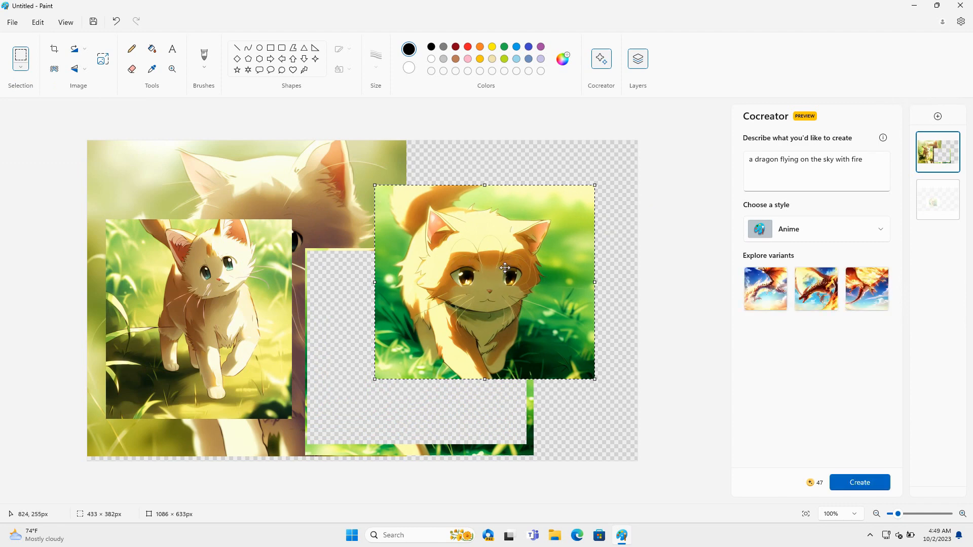
drag(502, 255, 436, 321)
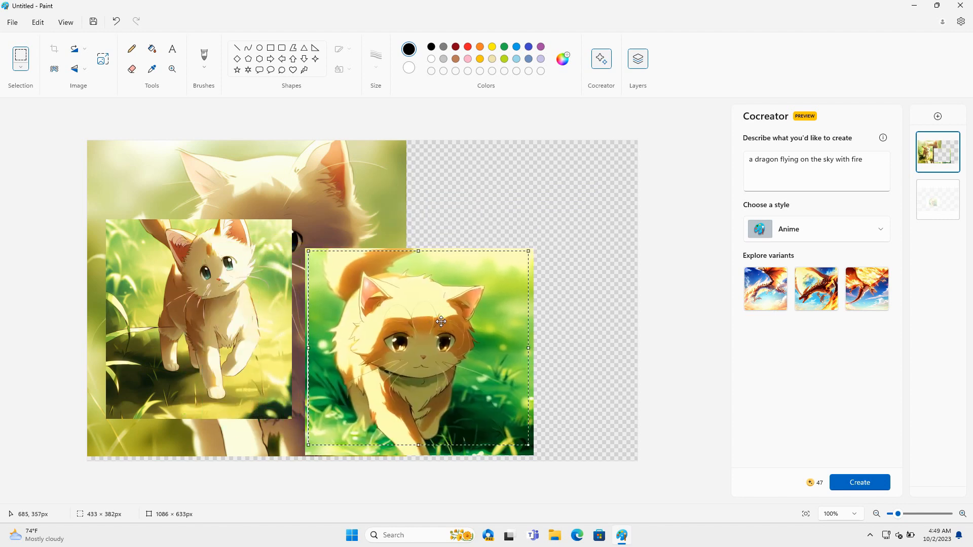
click(550, 213)
key(ctrl+z)
key(ctrl+z)
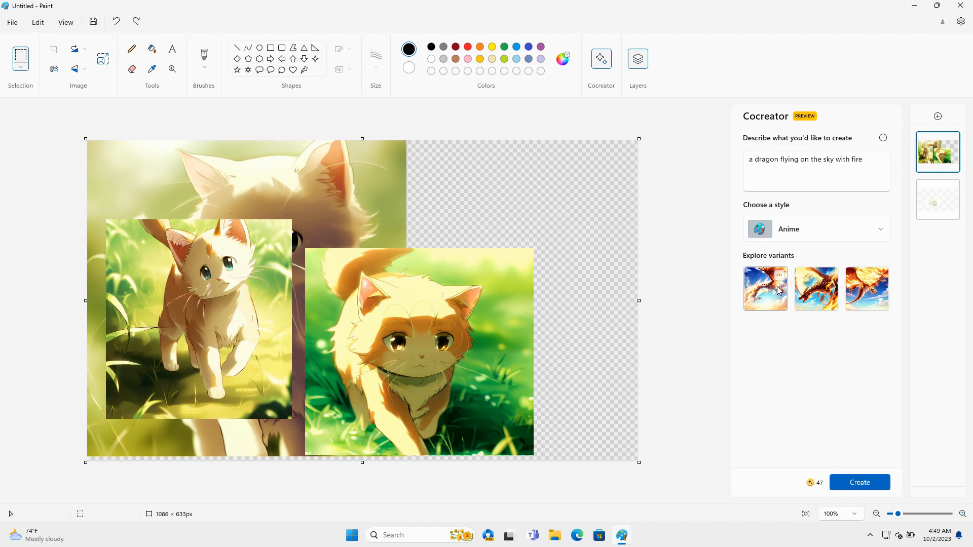
Step: Add three empty layers above the existing ones and hide the layer holding the cat pictures
click(938, 117)
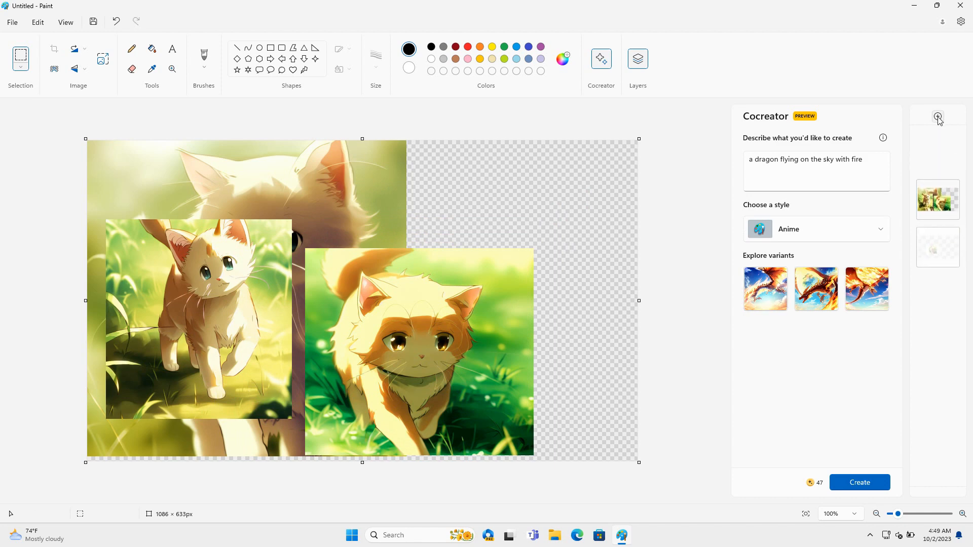
click(938, 117)
click(938, 117)
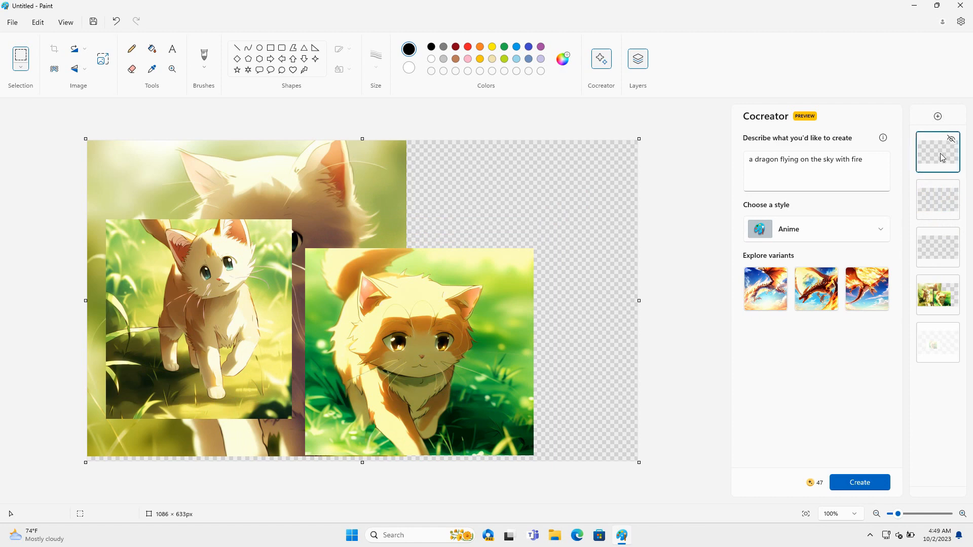
click(951, 284)
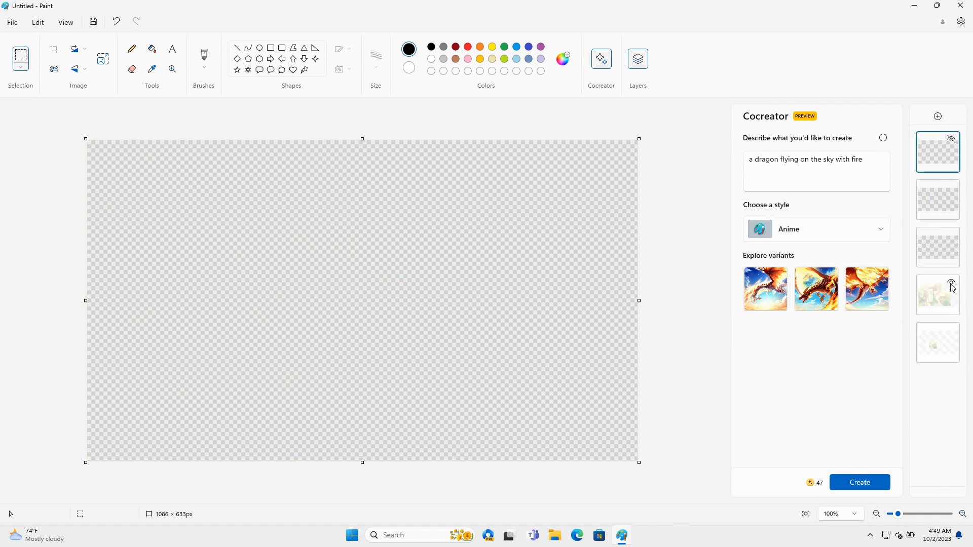
Step: Place the first dragon variant at the canvas's left edge and the second, shrunk to about 442 × 448 px, to its right
click(765, 289)
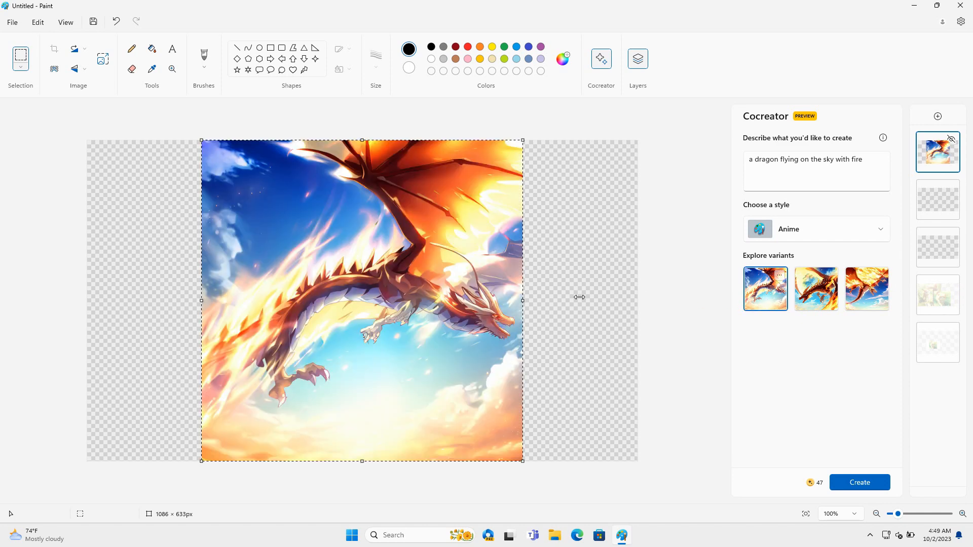
drag(395, 294, 280, 295)
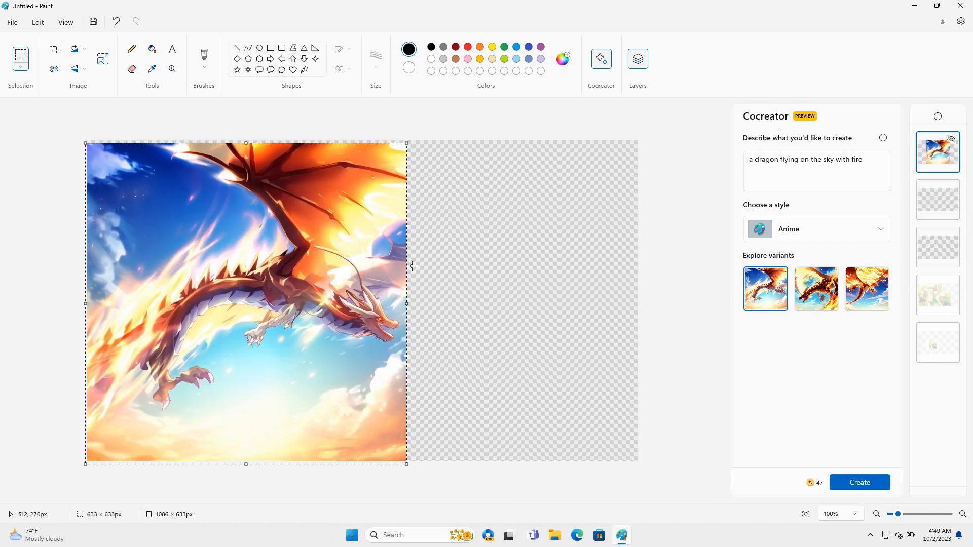
click(816, 289)
mouse_move(351, 277)
mouse_down()
mouse_move(468, 268)
mouse_move(363, 281)
mouse_up()
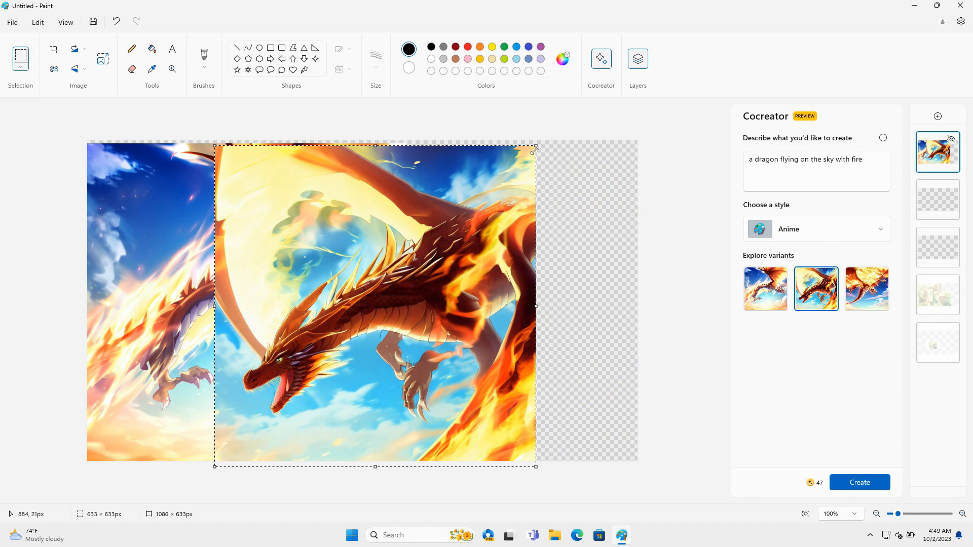
drag(536, 147, 439, 239)
drag(371, 296, 563, 224)
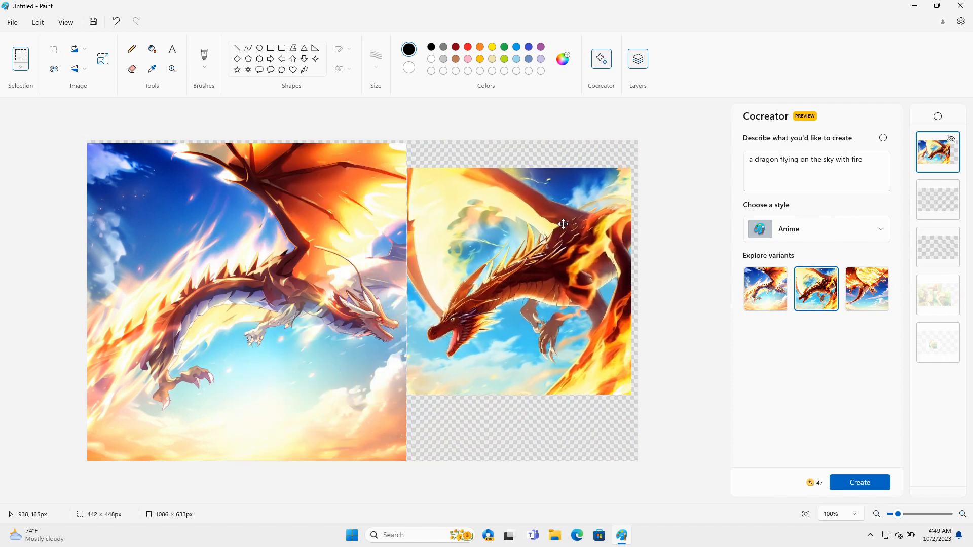
Step: Insert the third dragon variant, shrink it to about 470 × 363 px and move it to the canvas's lower-left corner
click(881, 276)
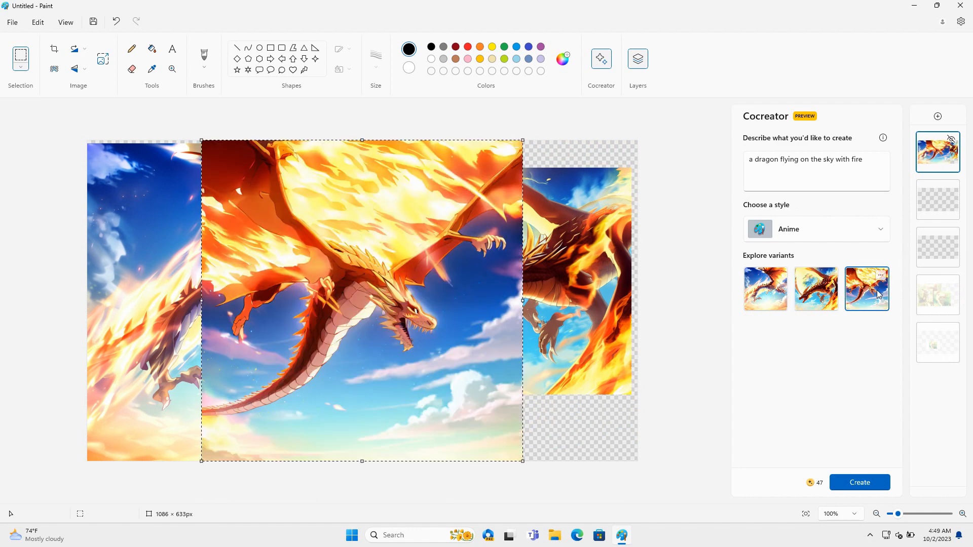
drag(523, 140, 440, 277)
drag(352, 307, 422, 326)
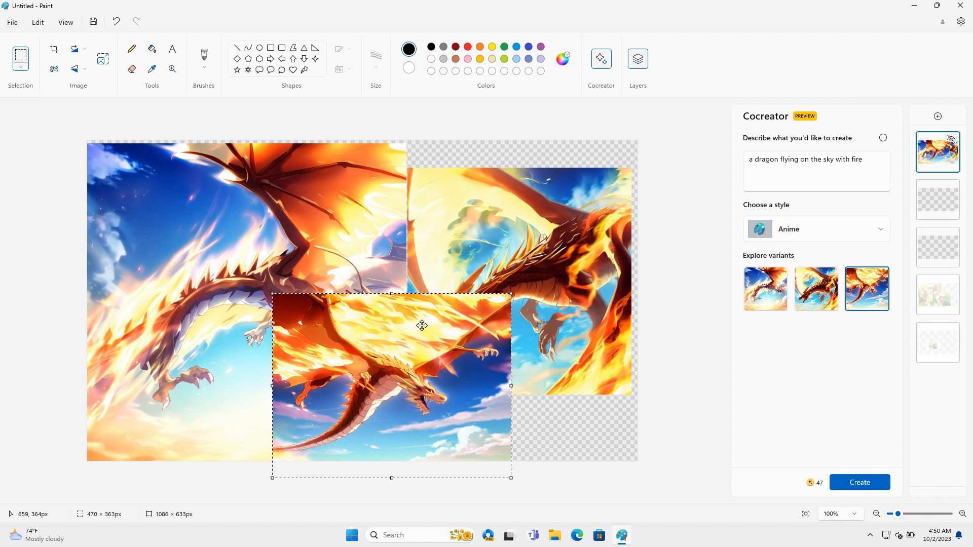
drag(423, 325, 238, 307)
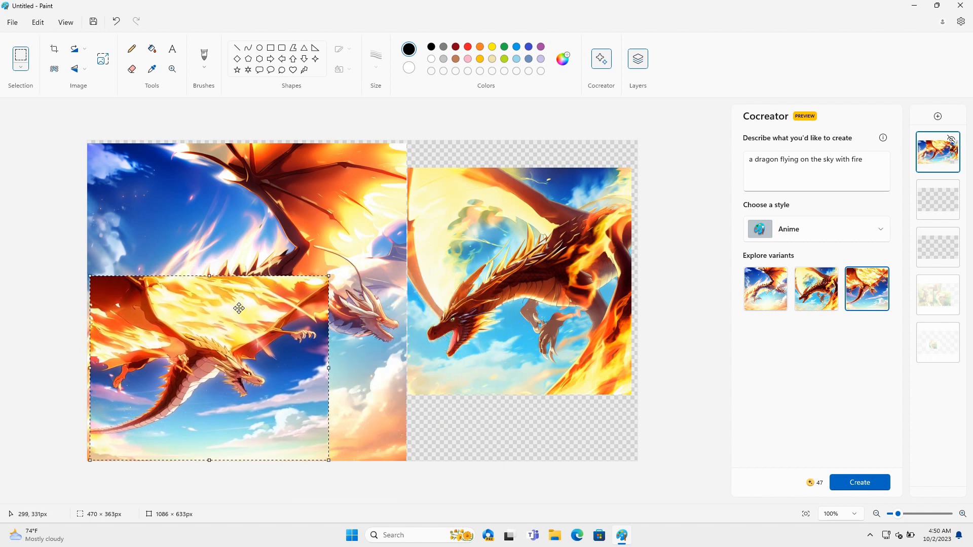
Step: Hide the layer with the Anime dragons and make the empty layer directly below it active
click(877, 228)
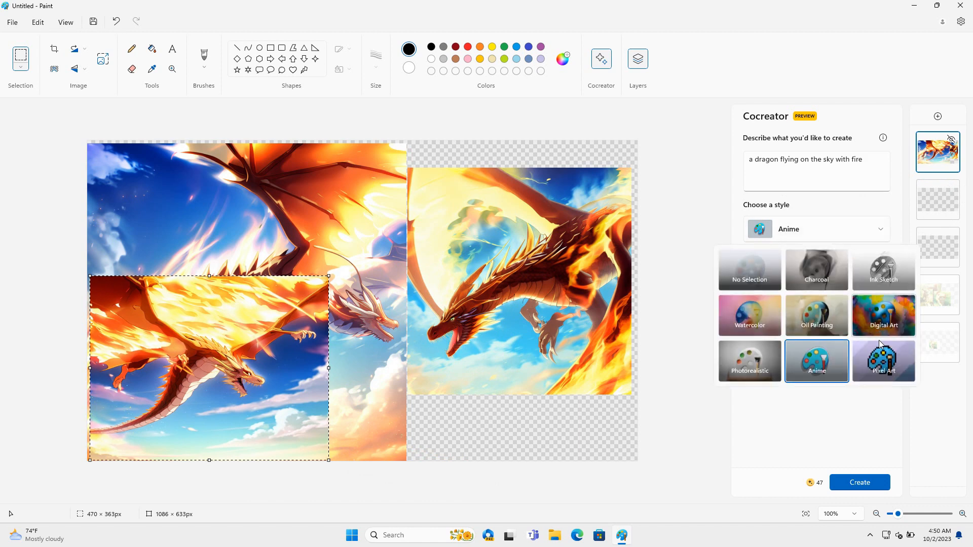
click(945, 196)
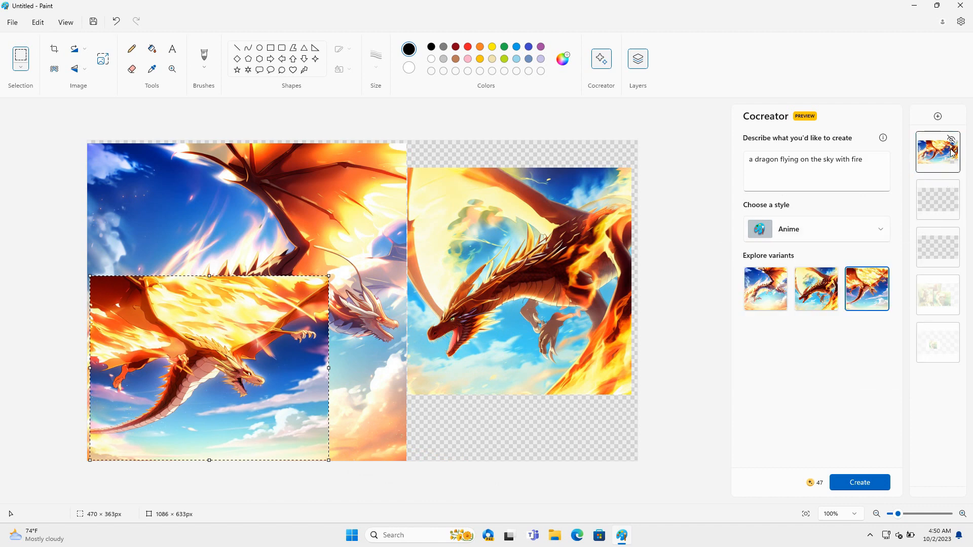
click(951, 139)
click(950, 194)
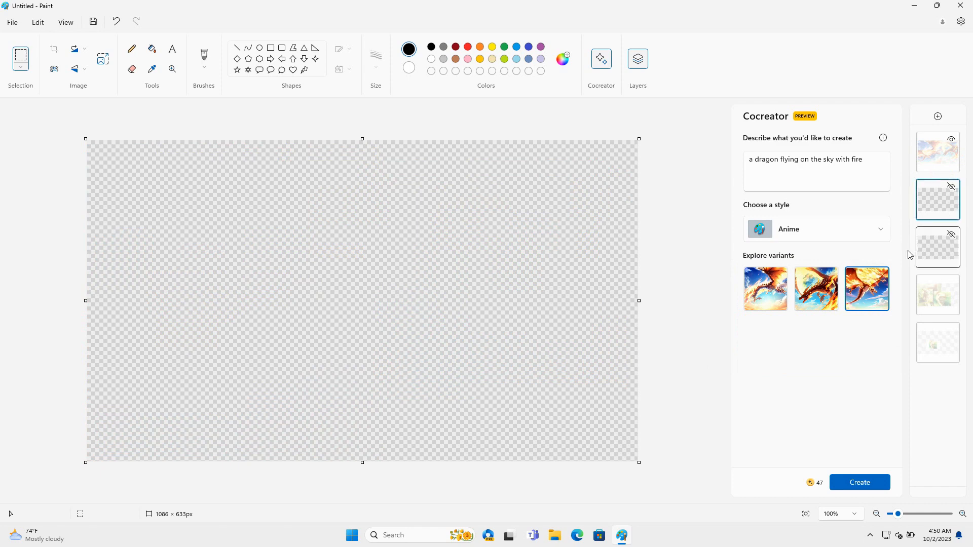
Step: Change the style to Pixel Art and generate new variants from the same dragon description
click(842, 229)
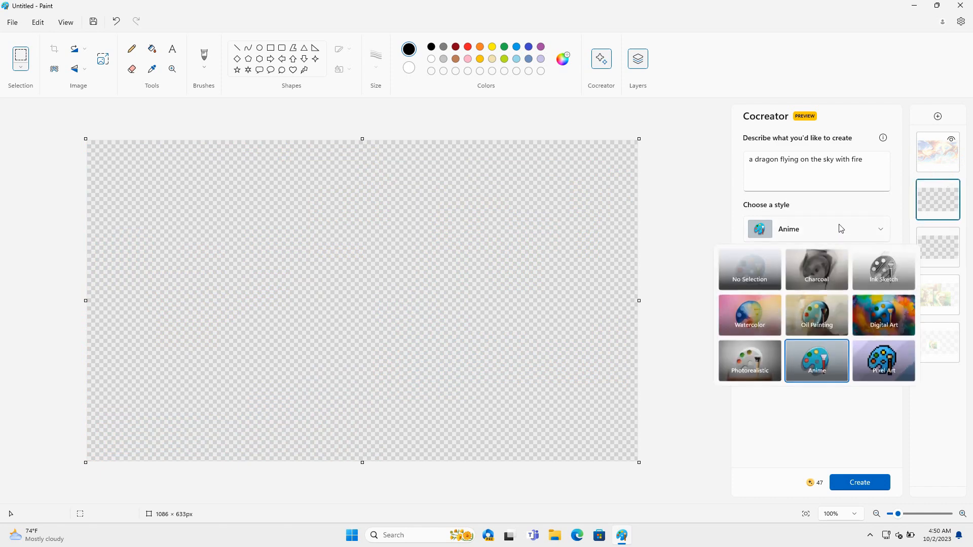
click(873, 356)
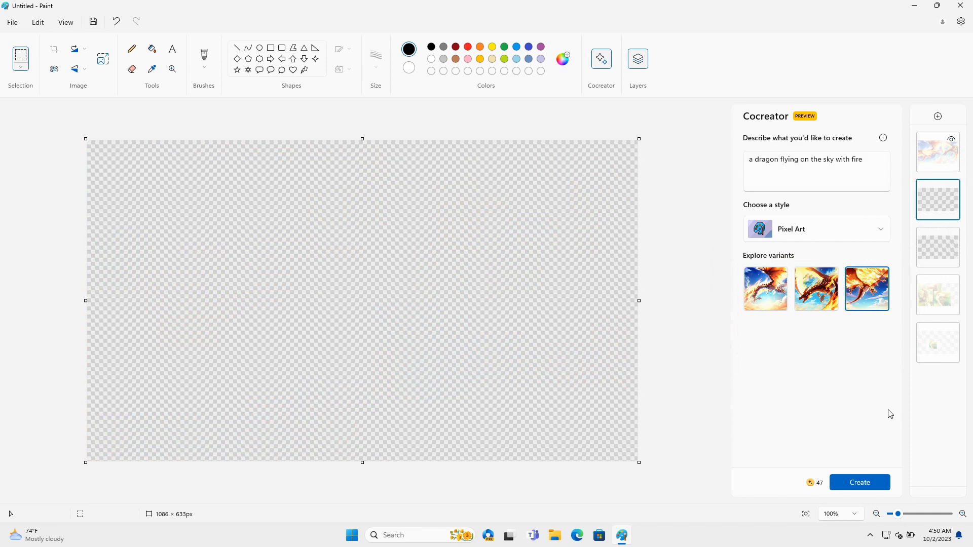
click(867, 482)
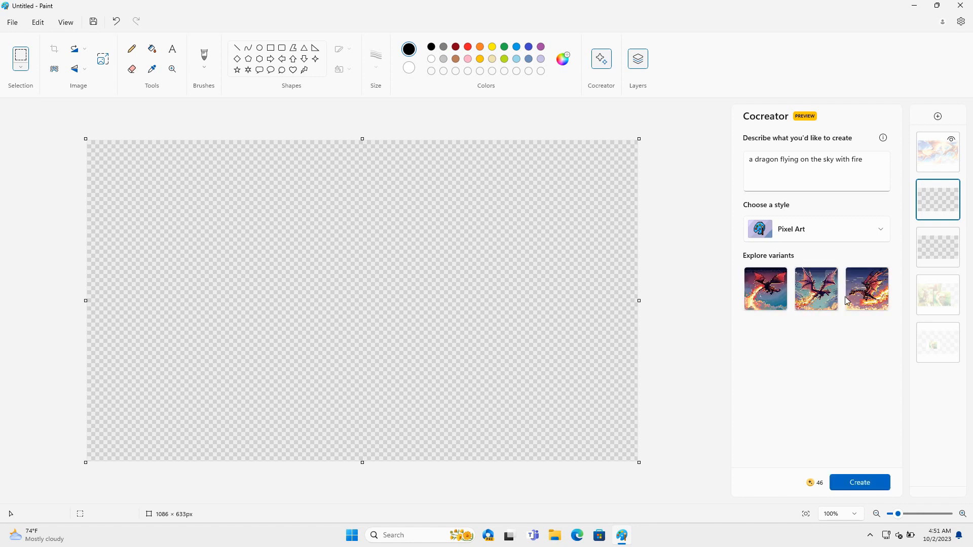
Step: Place the second pixel-art dragon at the canvas's left edge and the third, shrunk to about 450 × 332 px, in the upper-right corner
click(826, 303)
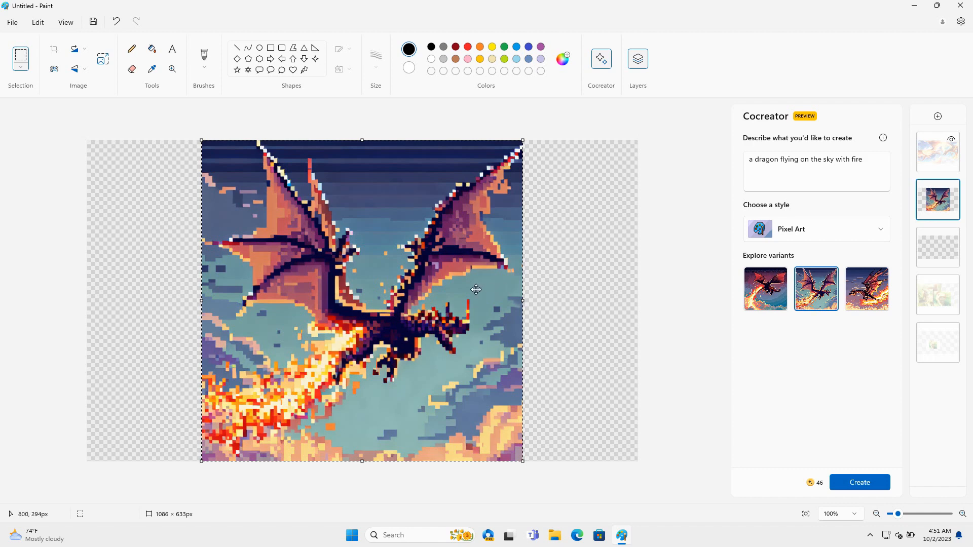
drag(449, 289, 336, 290)
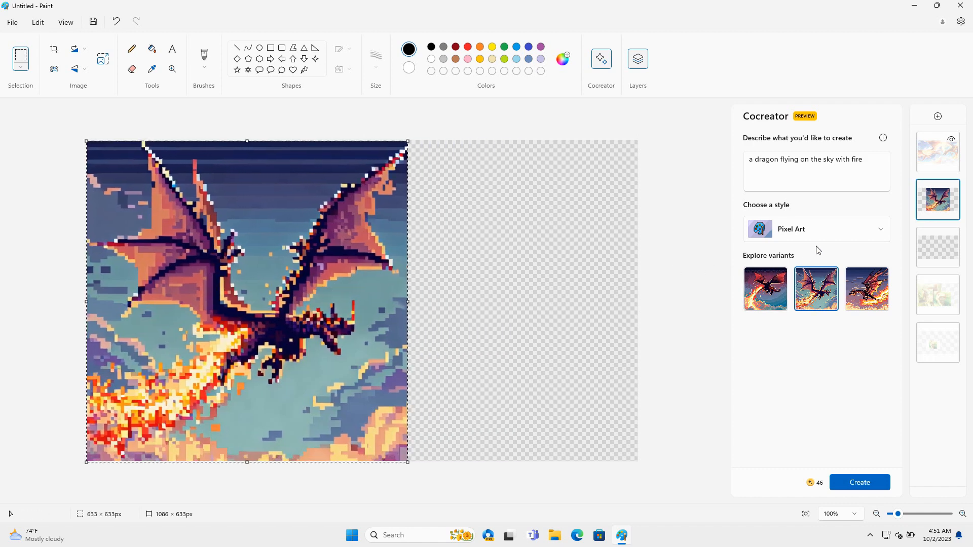
click(877, 271)
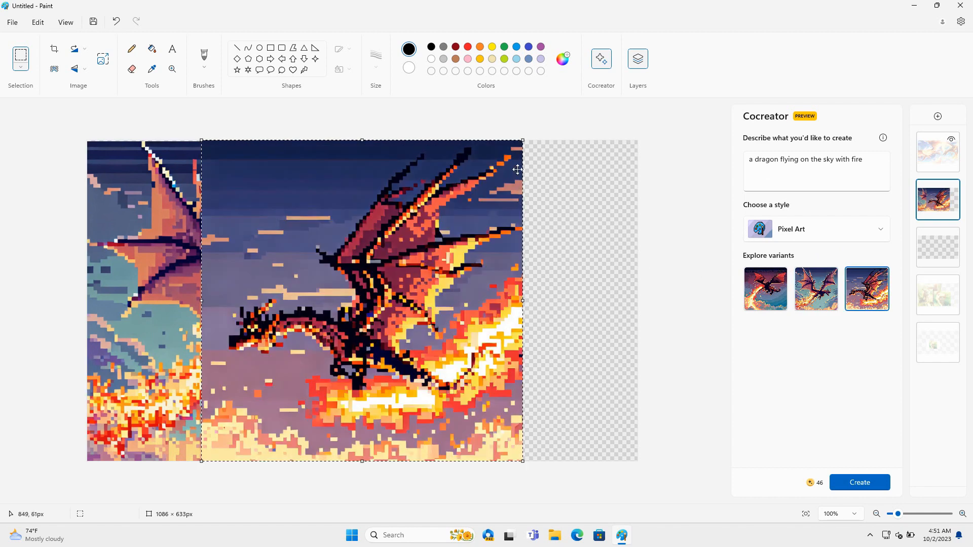
drag(522, 140, 430, 292)
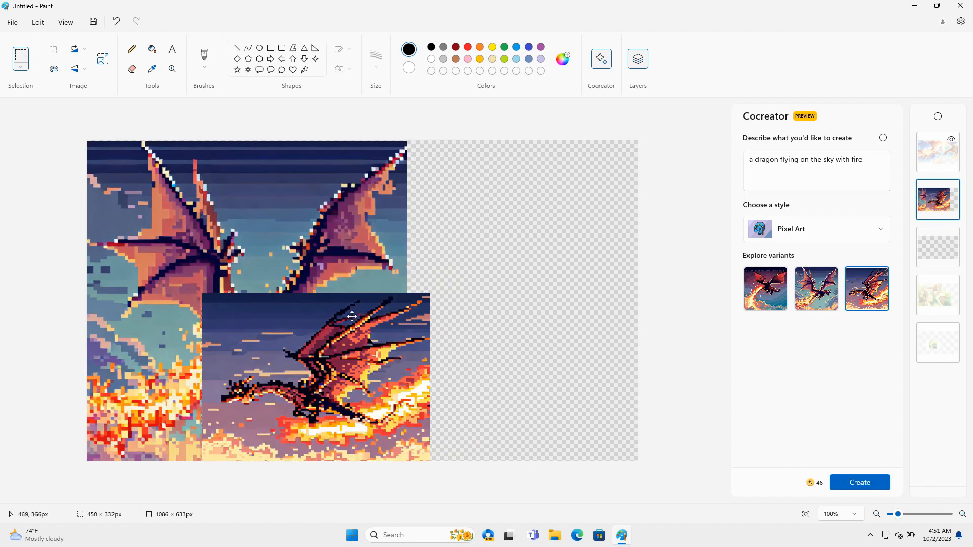
drag(323, 325, 531, 170)
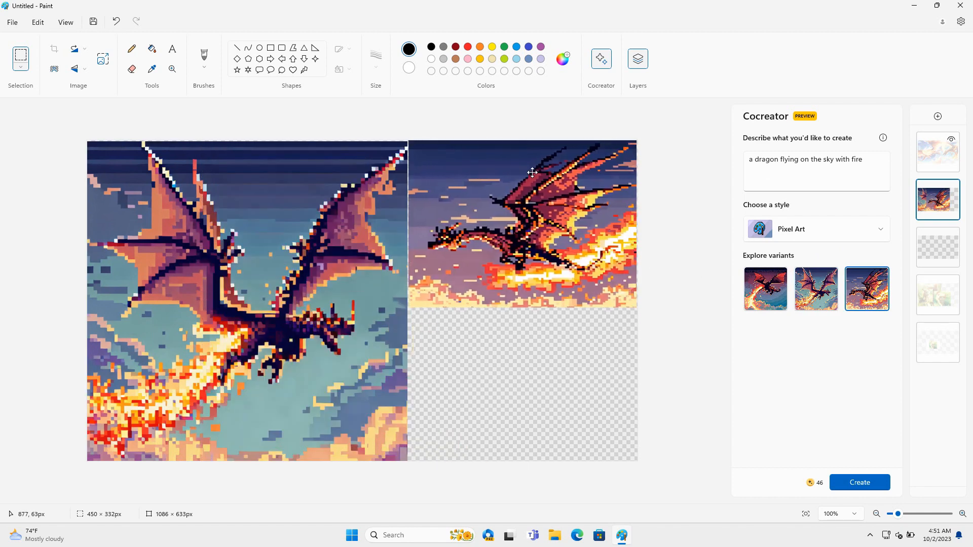